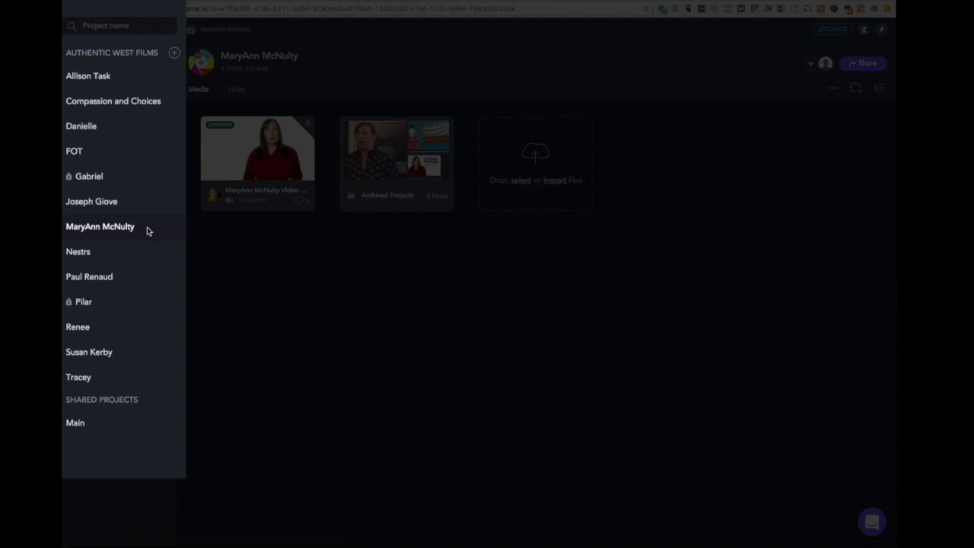
Step: Close the project list overlay to show the approved interview video and the Archived Projects folder
left_click(250, 236)
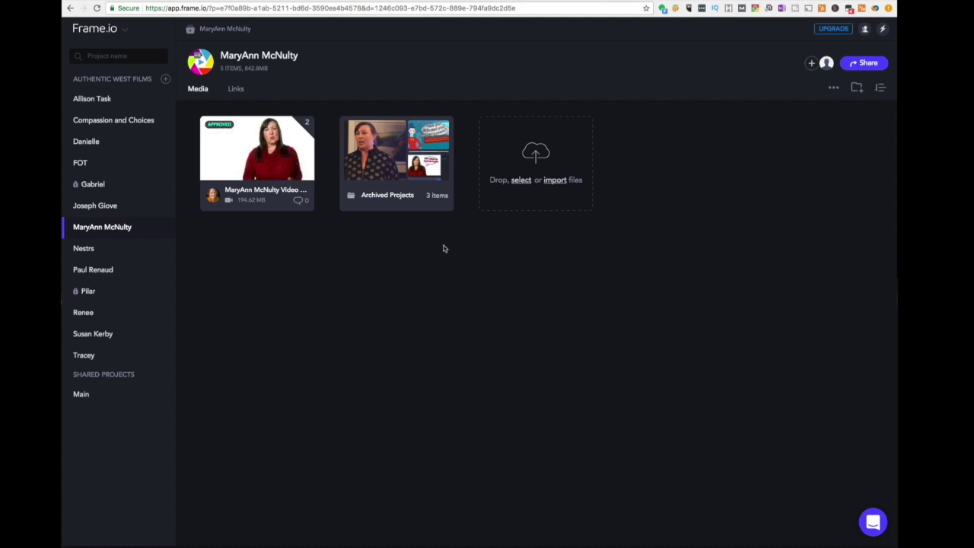
left_click(388, 195)
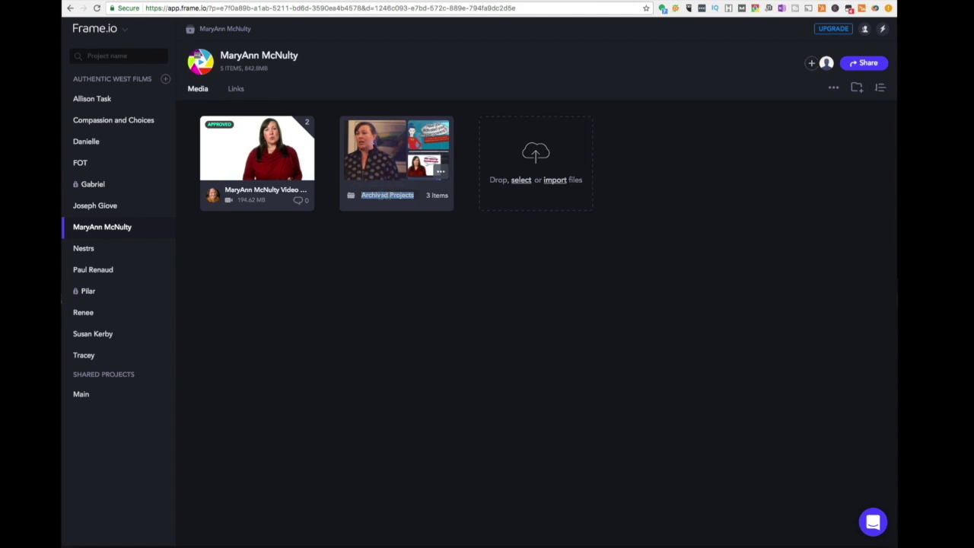
left_click(349, 196)
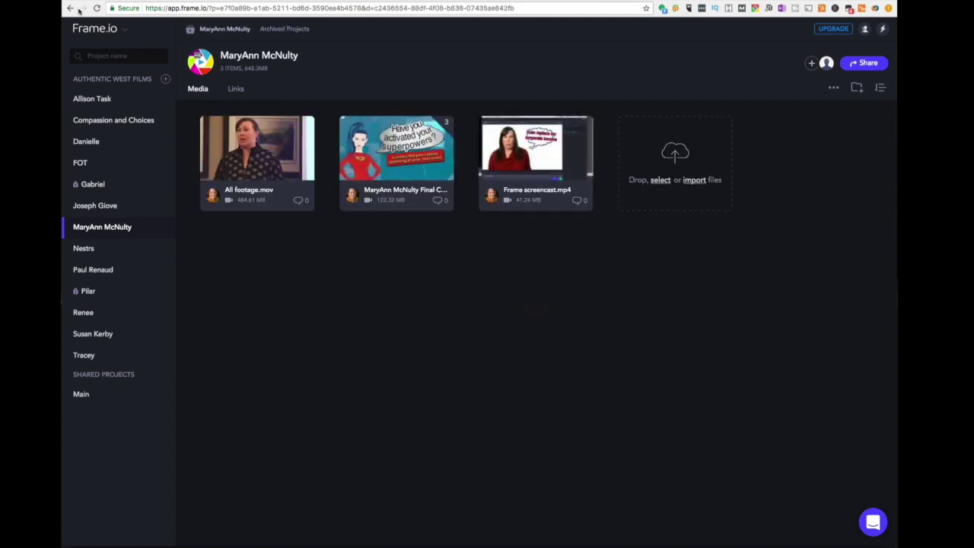
left_click(234, 31)
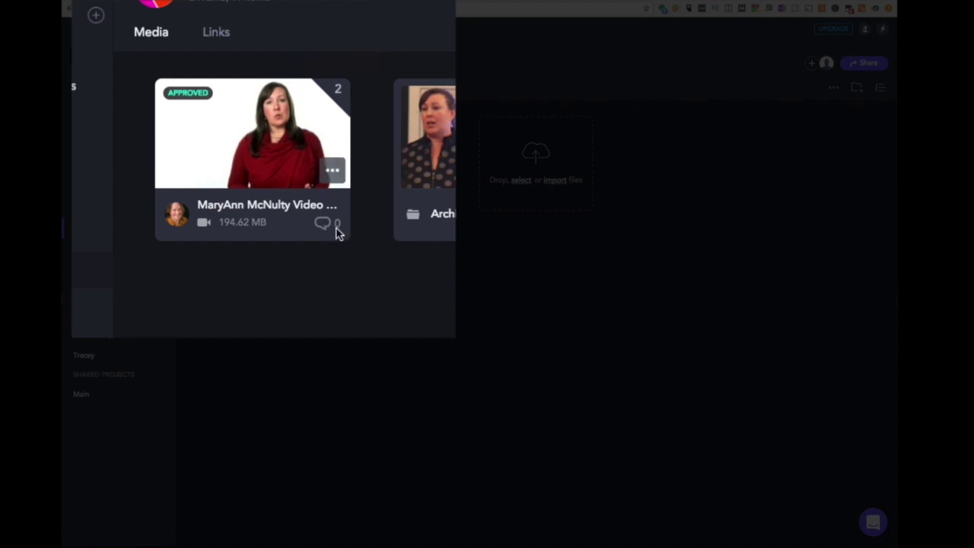
left_click(339, 178)
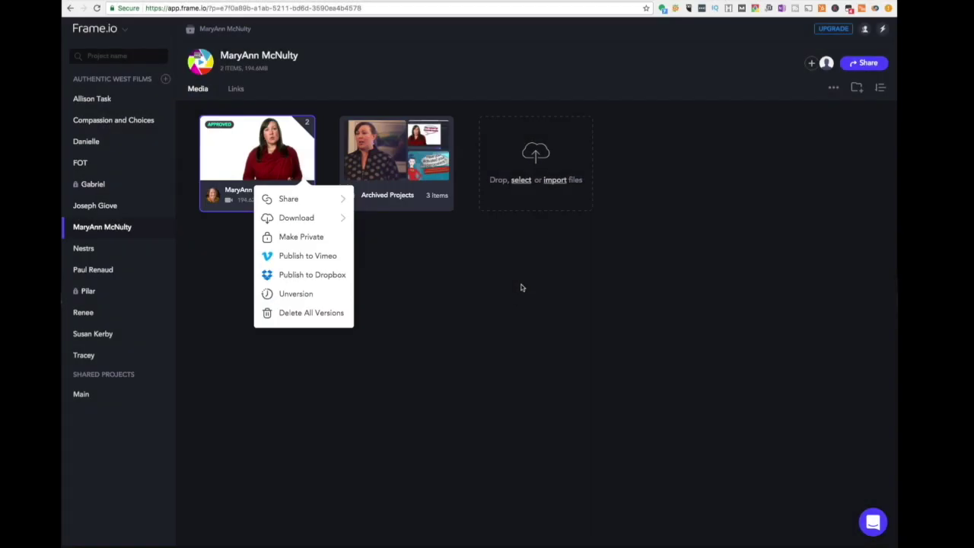
left_click(521, 288)
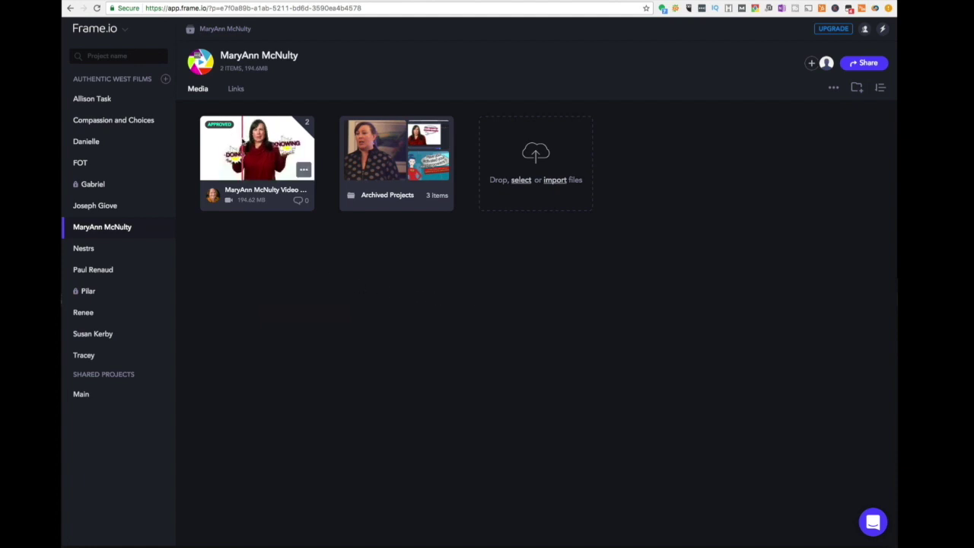
Step: Open the interview video, check its v2 version list, and move the playhead to 00:22
left_click(243, 142)
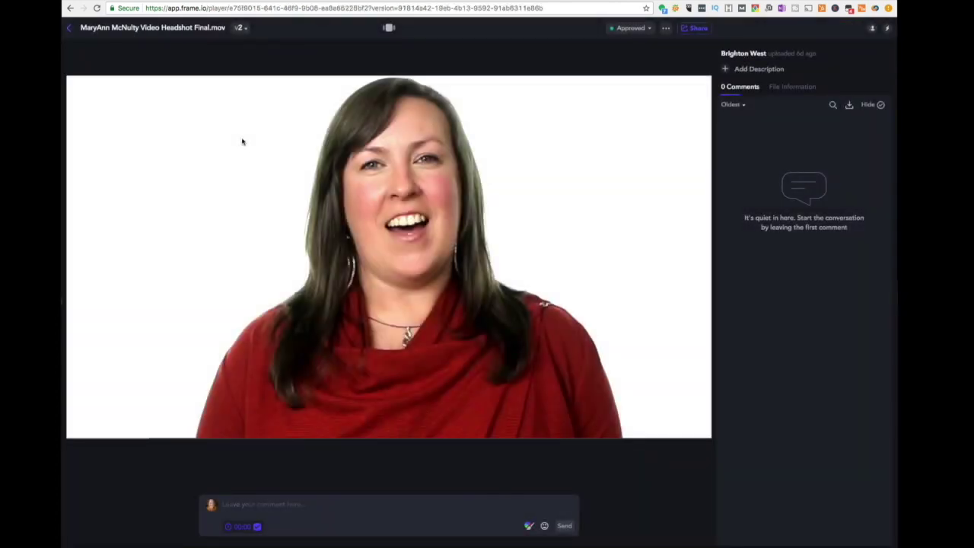
mouse_move(236, 142)
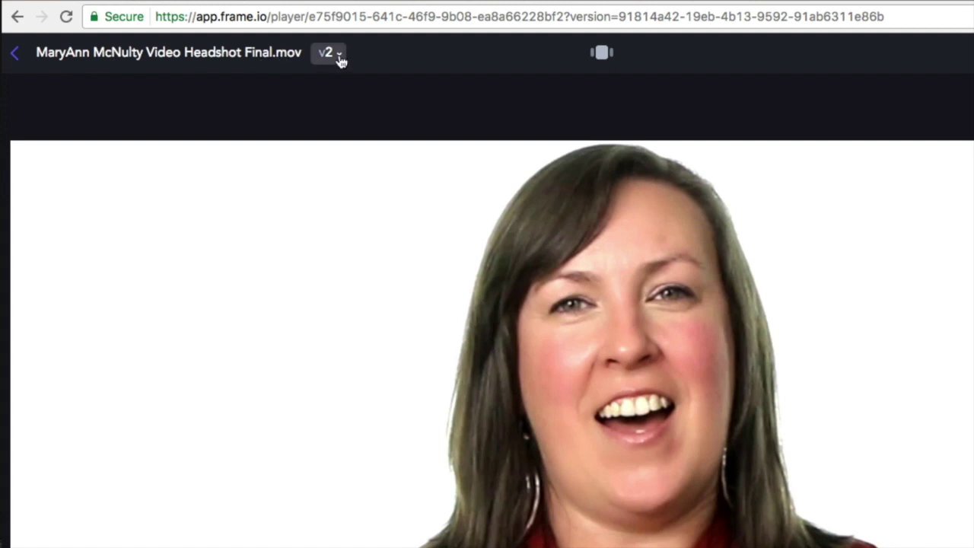
left_click(339, 55)
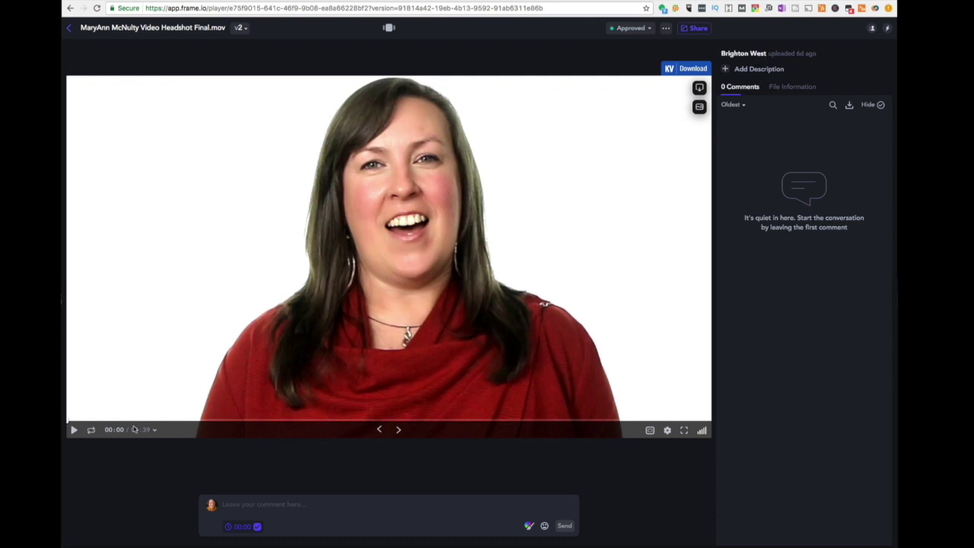
left_click_drag(131, 423, 211, 423)
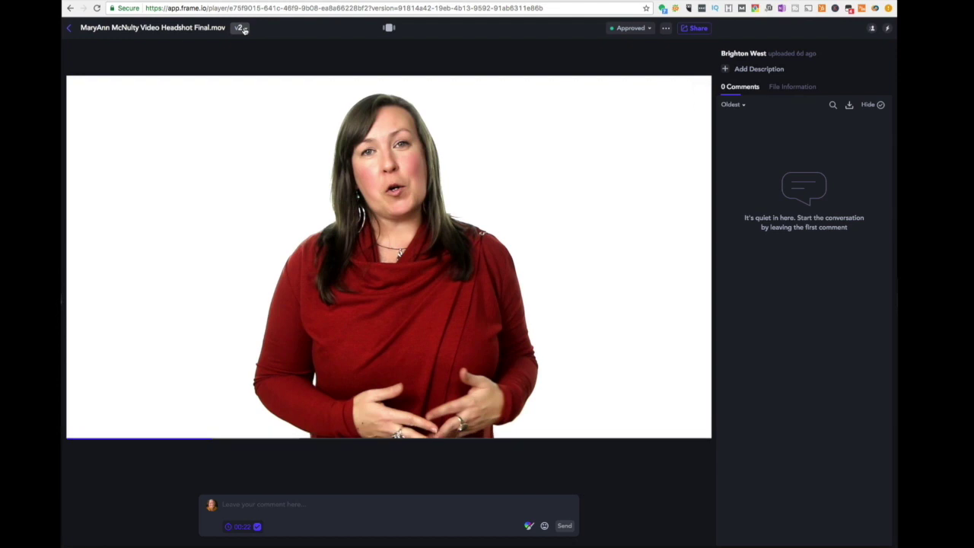
Step: Switch to version 1 and open a side-by-side comparison of versions 1 and 2
left_click(244, 29)
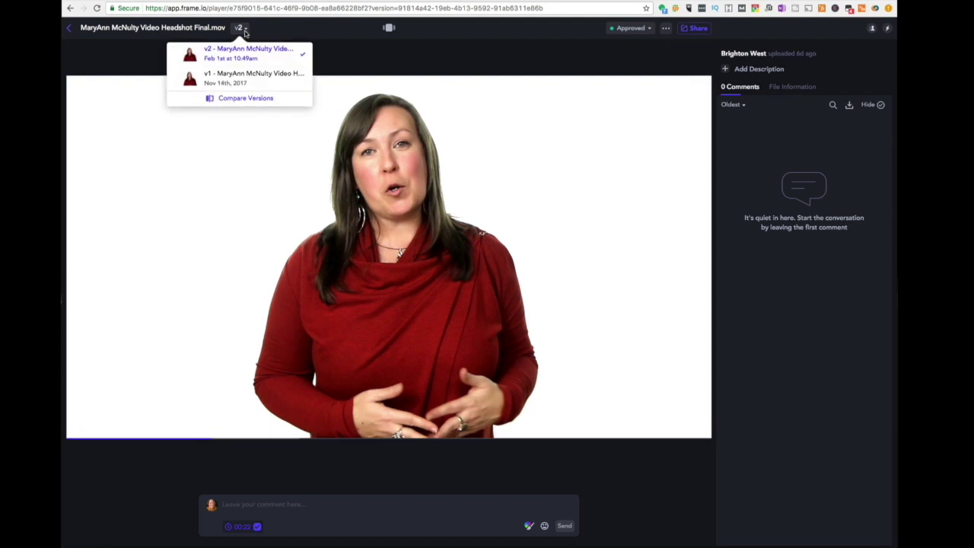
left_click(242, 73)
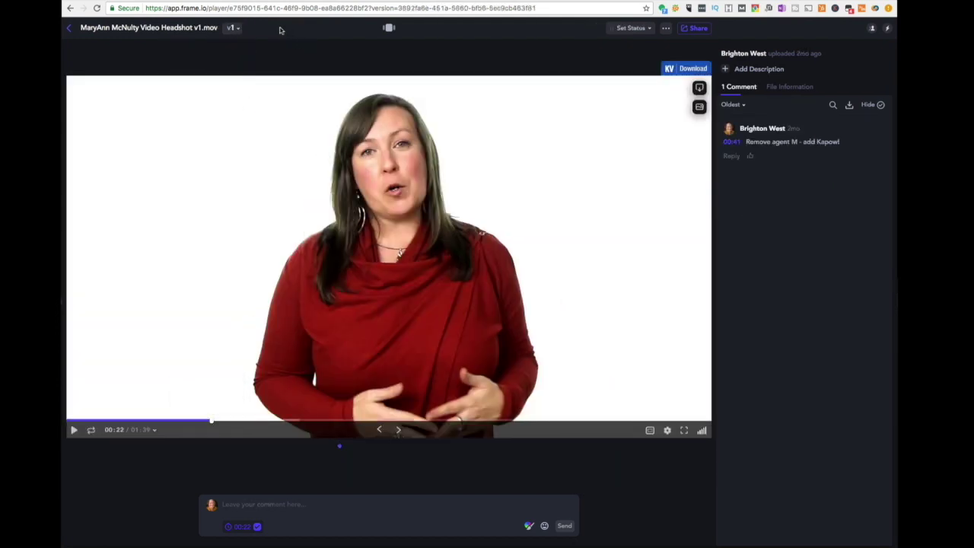
left_click(242, 29)
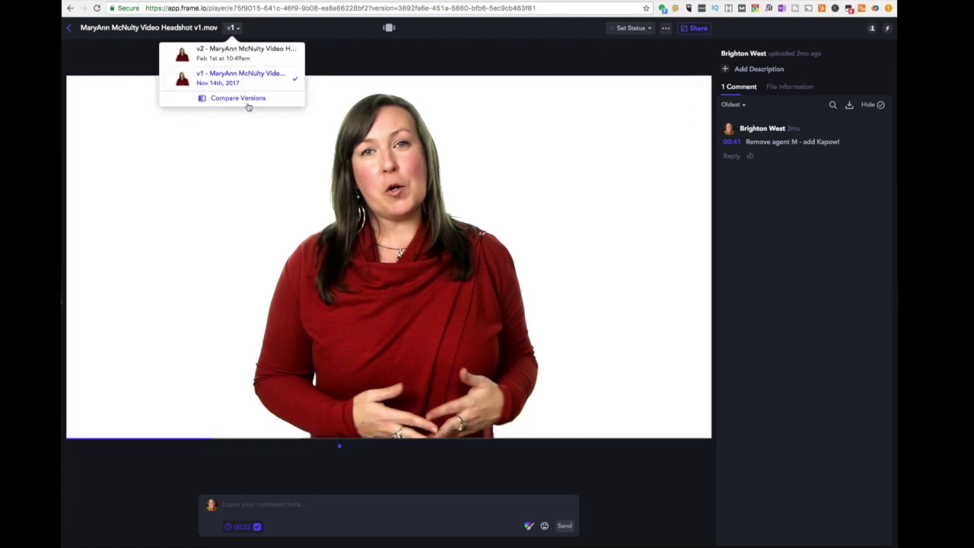
left_click(247, 99)
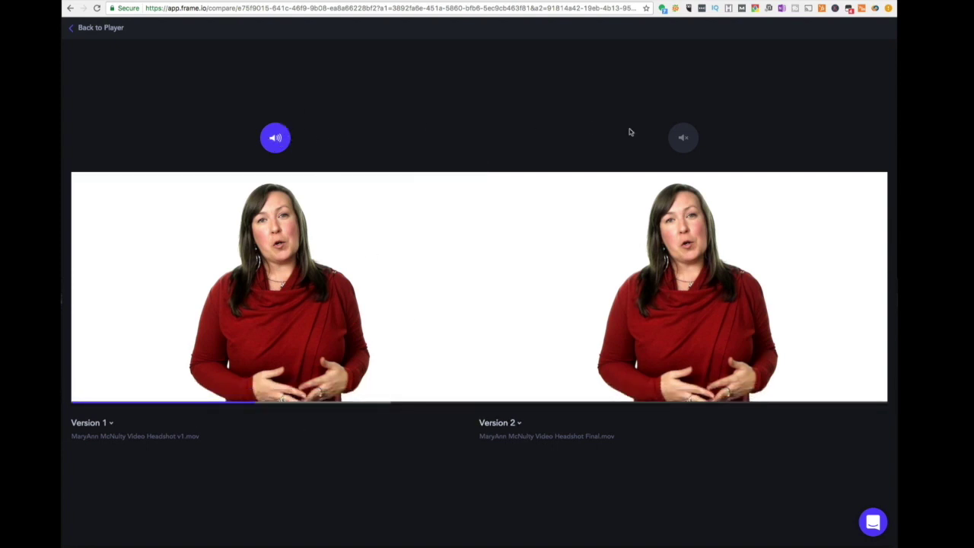
Step: Take the audio from version 2 and play both versions briefly, pausing near 00:23
left_click(683, 137)
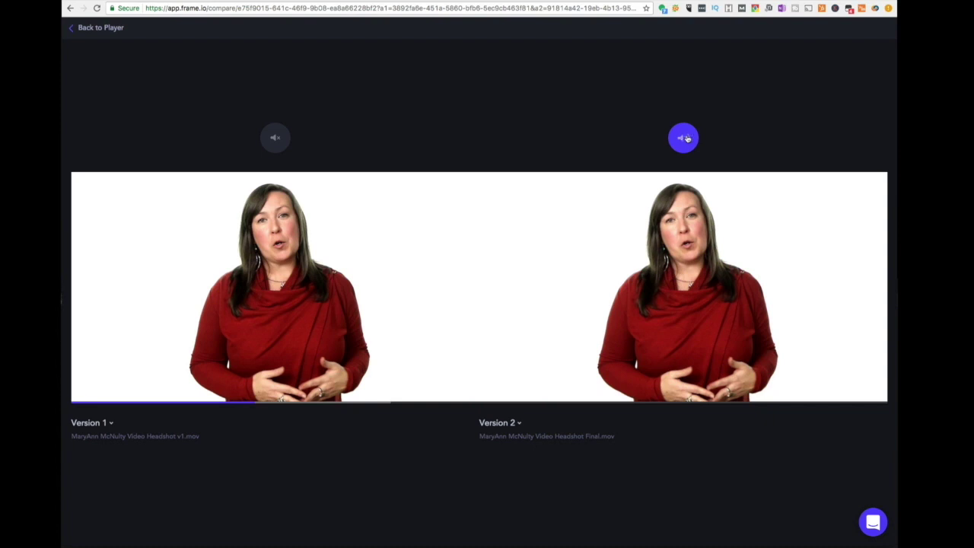
mouse_move(83, 365)
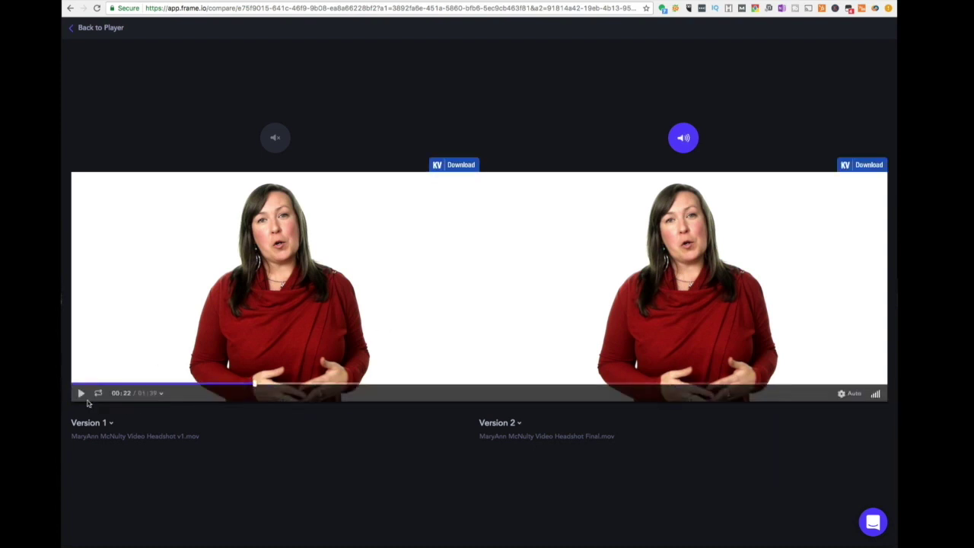
left_click(81, 393)
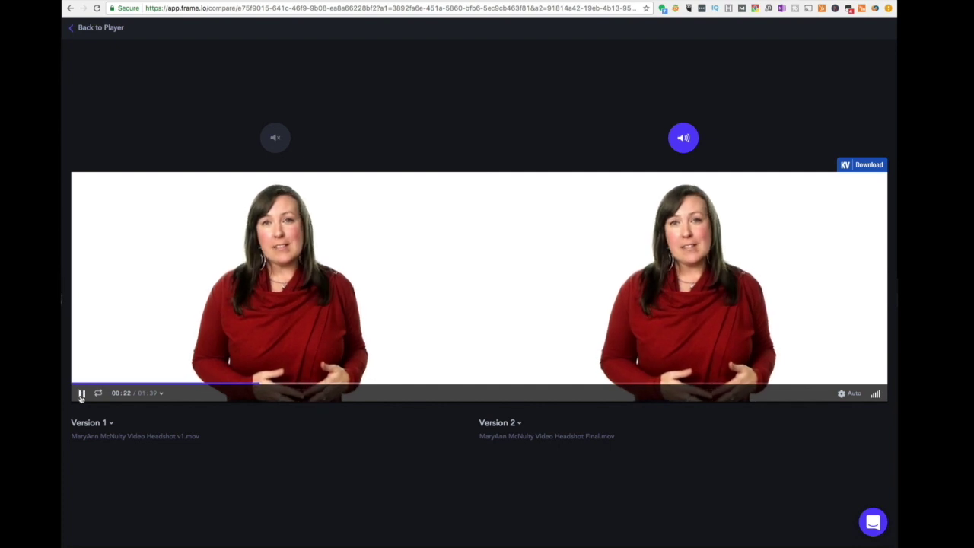
left_click(80, 393)
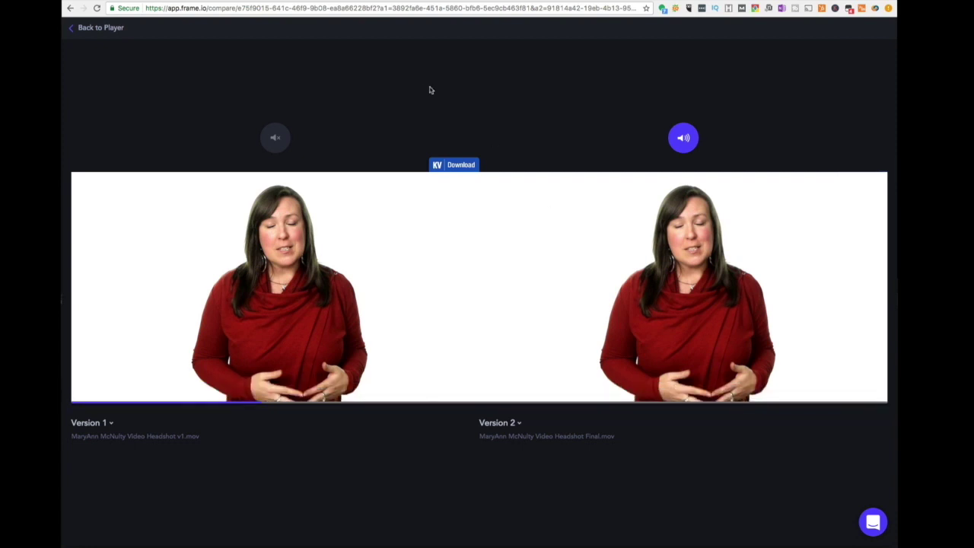
Step: Return to the single player on version 1 and pause at 00:02 on the COACH title
left_click(85, 30)
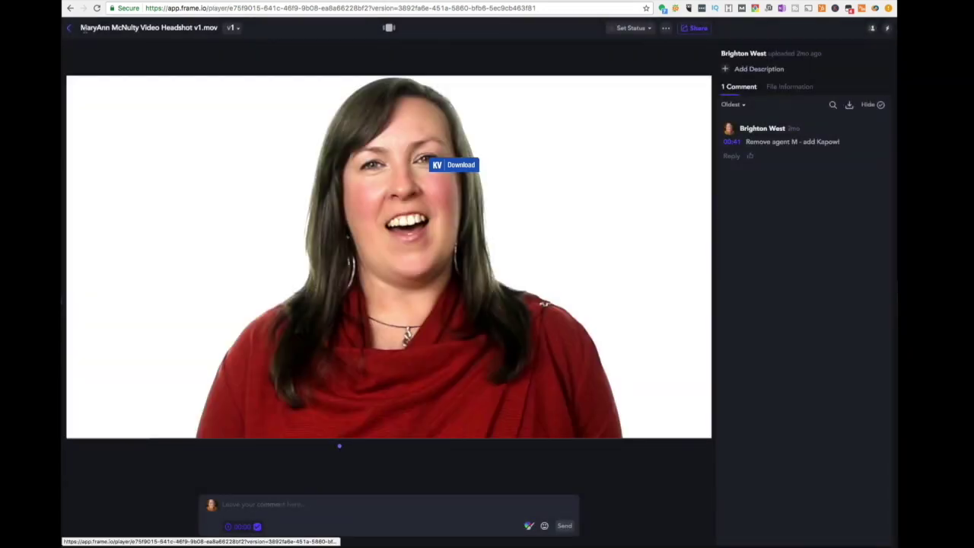
left_click(232, 28)
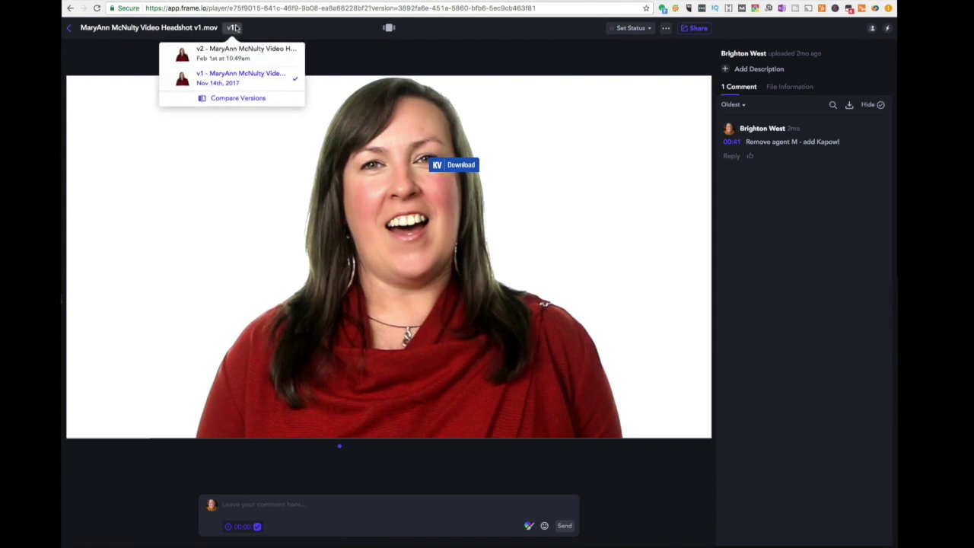
left_click(240, 84)
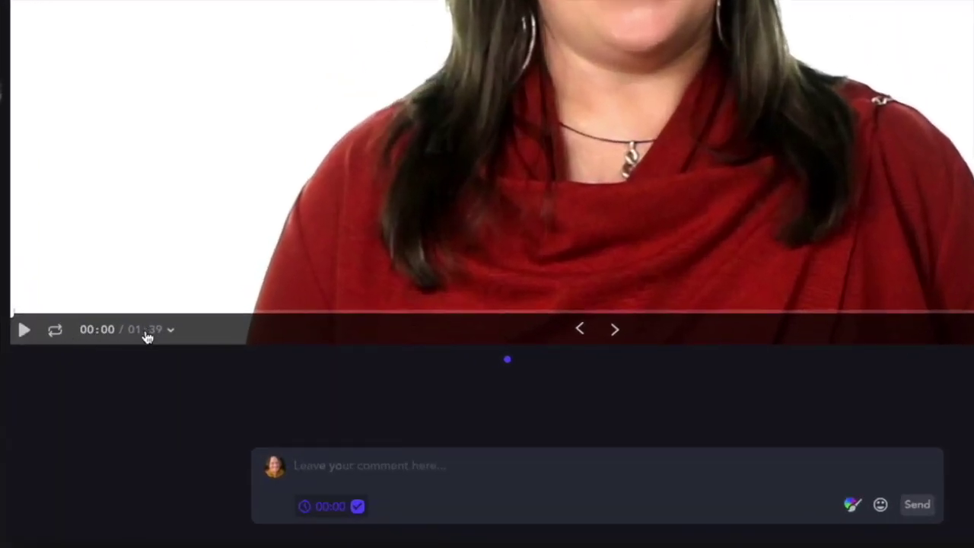
left_click(24, 330)
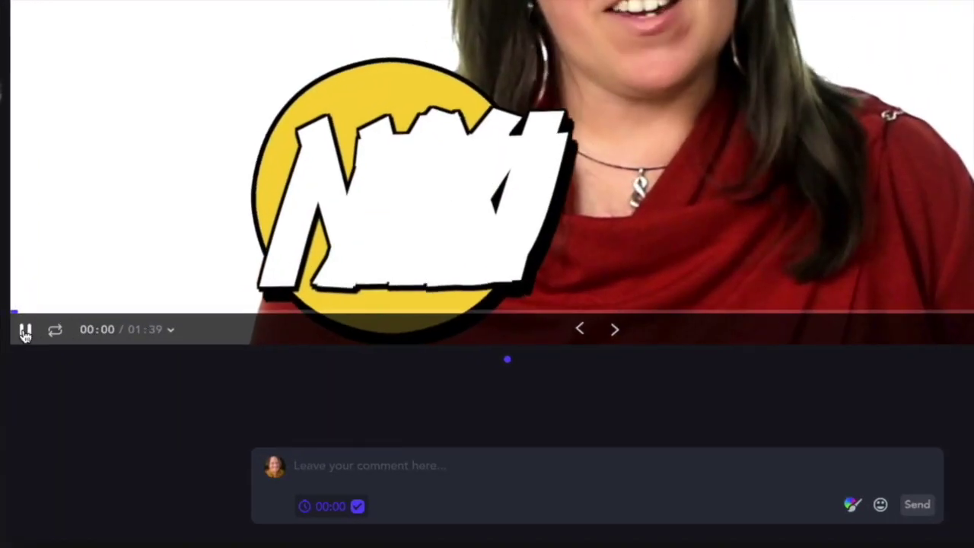
left_click(23, 331)
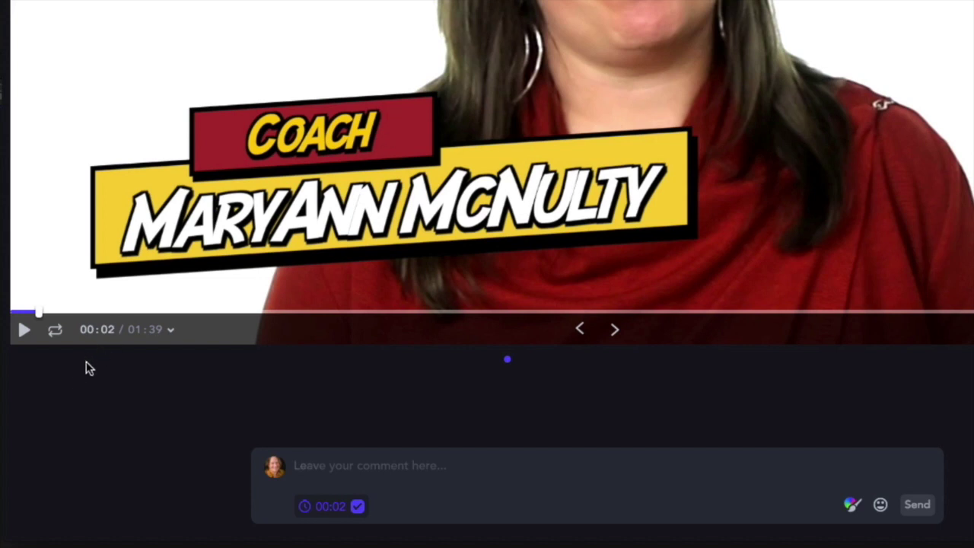
Step: Draft the comment 'Change Coach to Superpowers for Solopreneurs' tied to the 00:02 timestamp
left_click(310, 466)
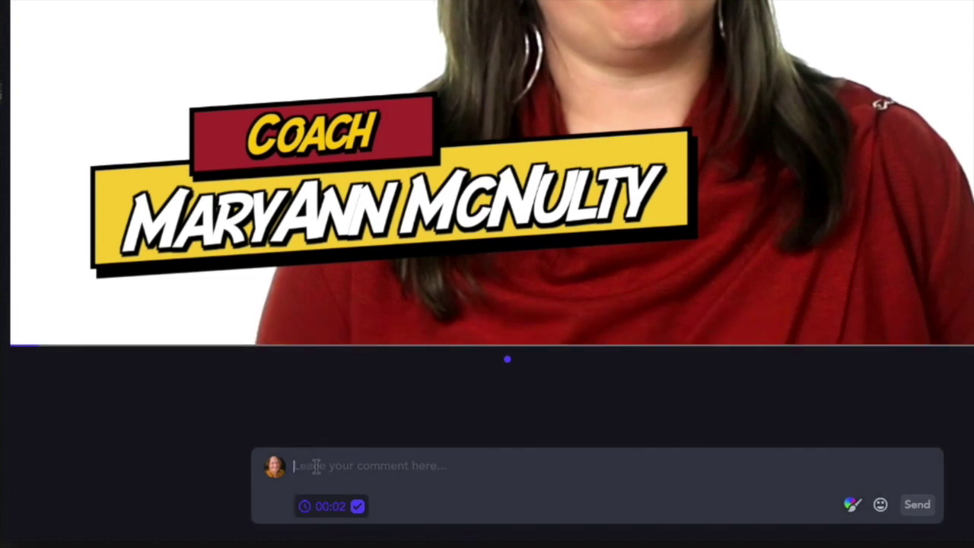
type("Cha")
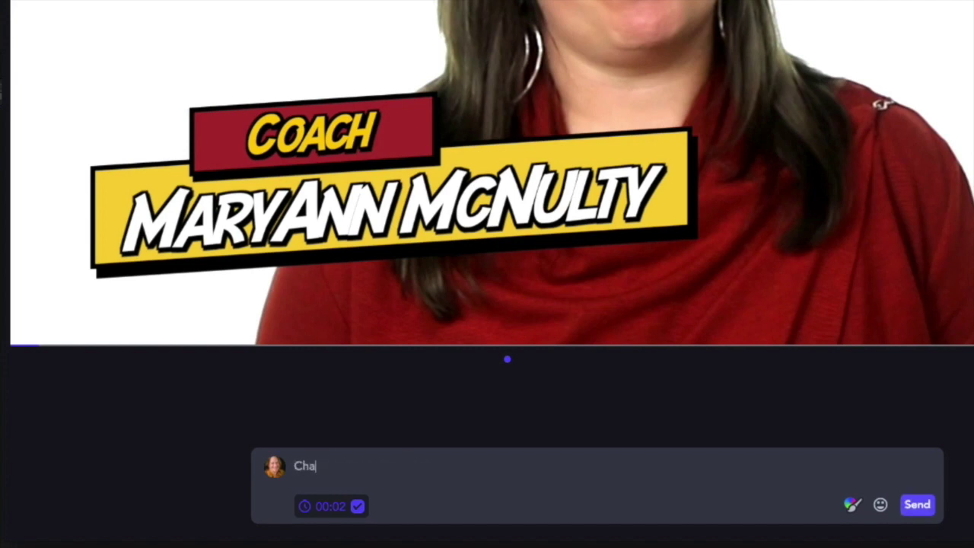
type("nge Coach to Super")
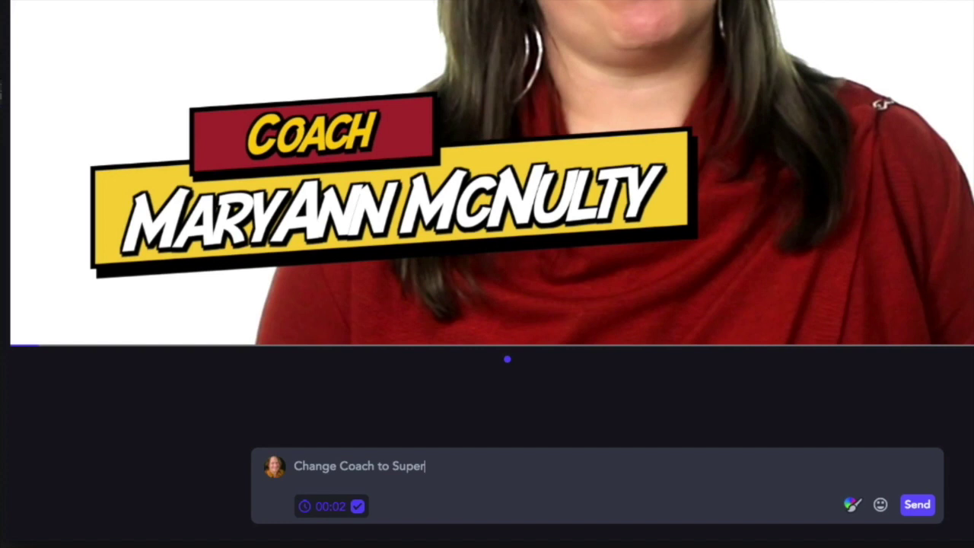
type("powers for Solopreneurs")
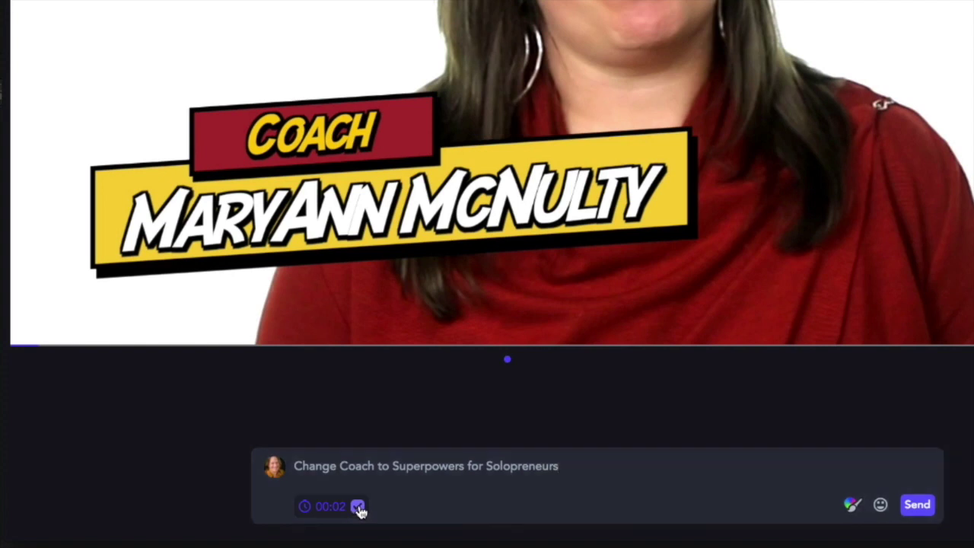
left_click(357, 507)
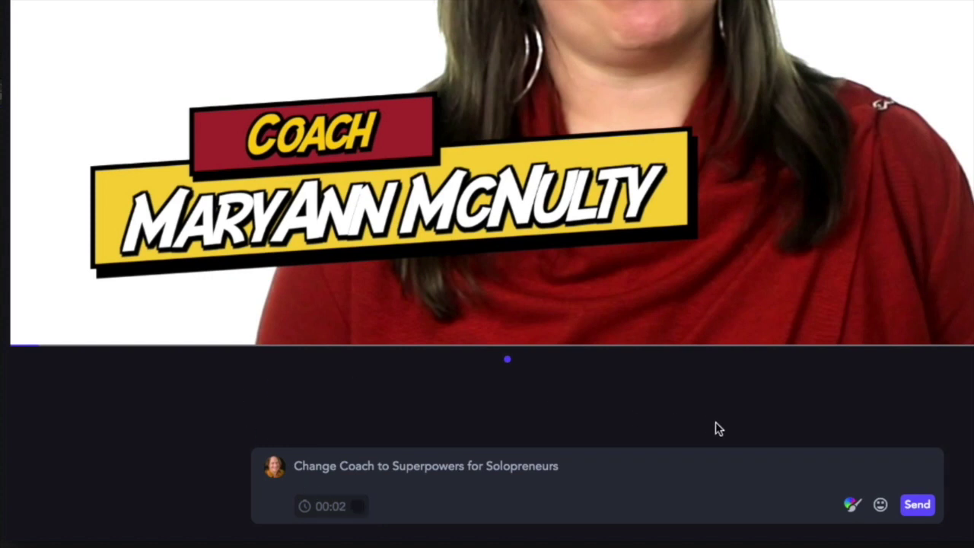
left_click(356, 508)
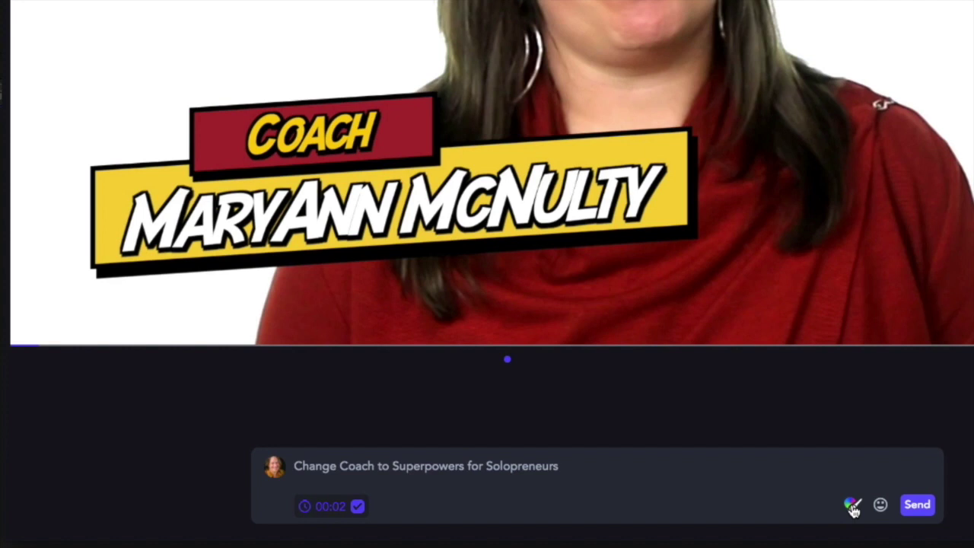
left_click(852, 507)
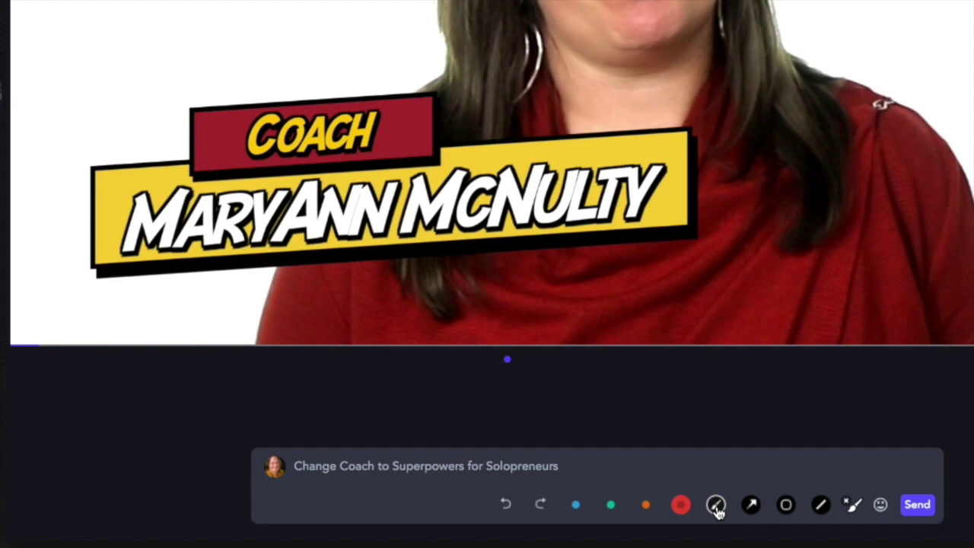
Step: Circle the COACH banner with a green freehand pen and end the comment with a 😍 emoji
left_click(716, 507)
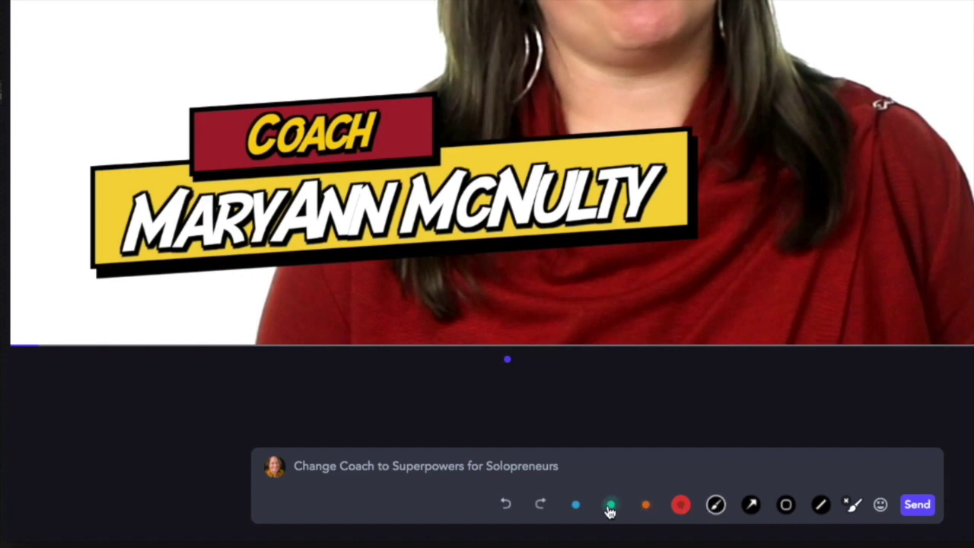
left_click(610, 506)
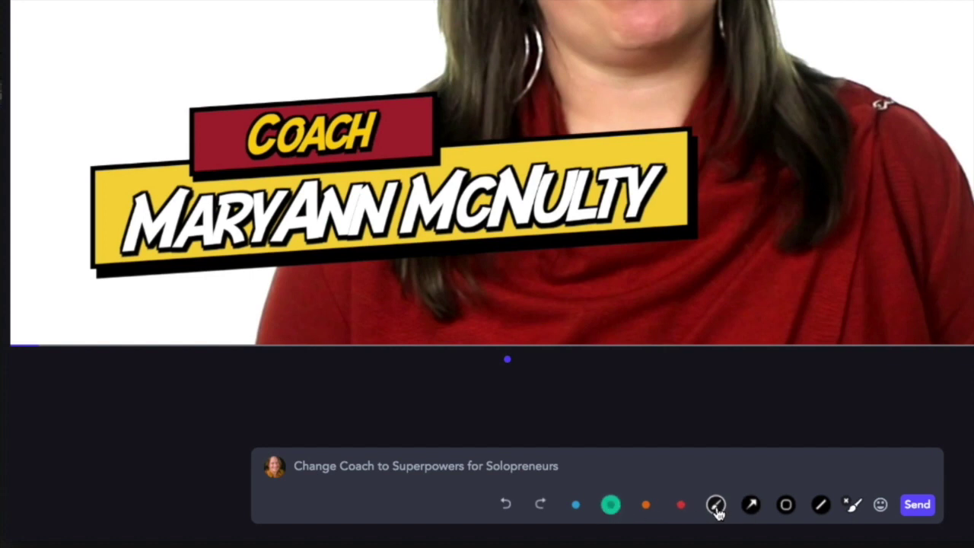
mouse_move(443, 101)
left_mouse_down()
mouse_move(225, 89)
mouse_move(190, 129)
mouse_move(189, 176)
mouse_move(360, 199)
mouse_move(432, 170)
mouse_move(437, 101)
mouse_move(366, 82)
mouse_move(169, 114)
mouse_move(232, 200)
mouse_move(439, 118)
left_mouse_up()
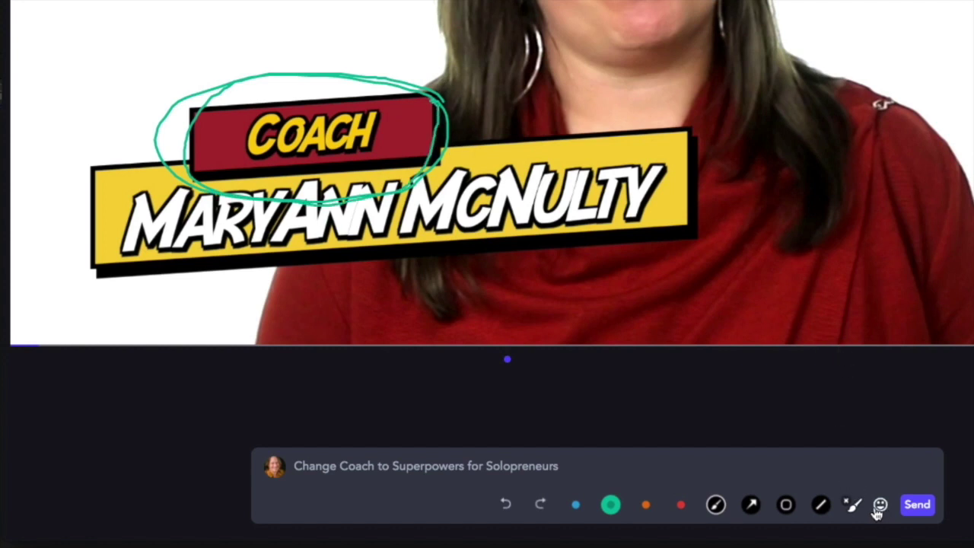
left_click(880, 507)
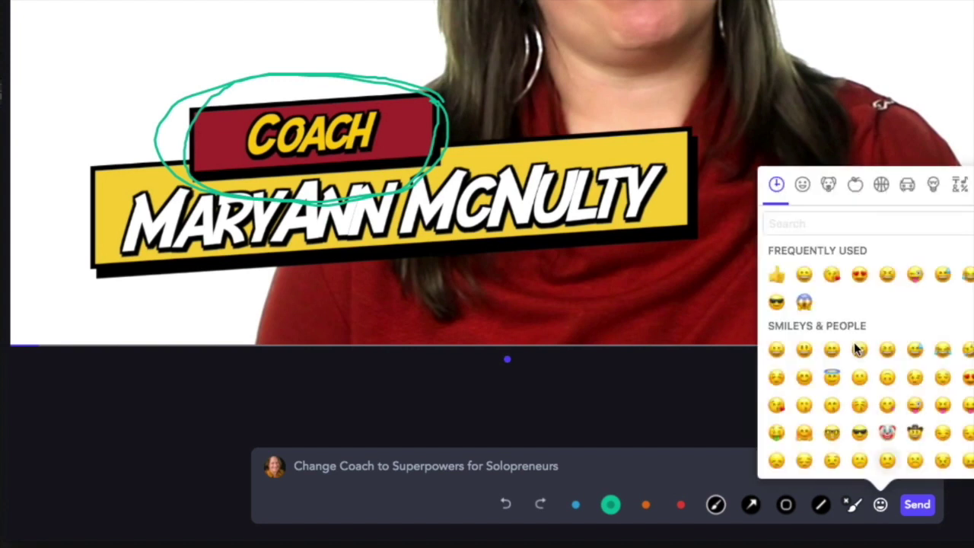
left_click(860, 277)
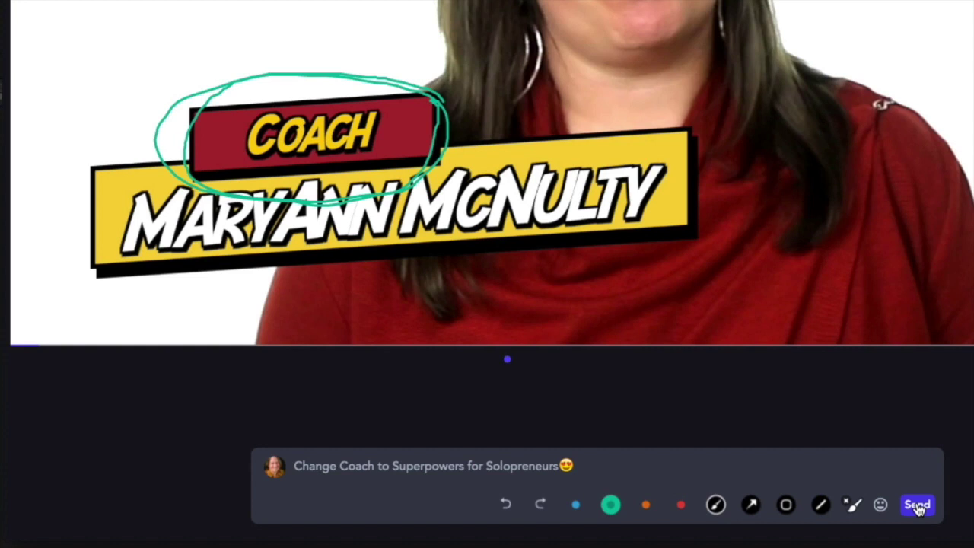
Step: Post the annotated 00:02 comment, then revisit both comments from the sidebar
left_click(917, 506)
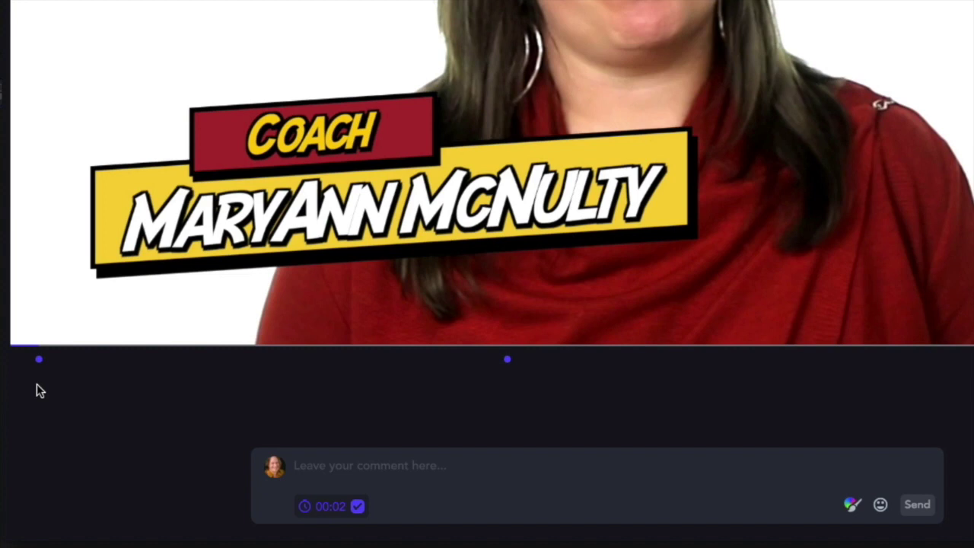
mouse_move(38, 367)
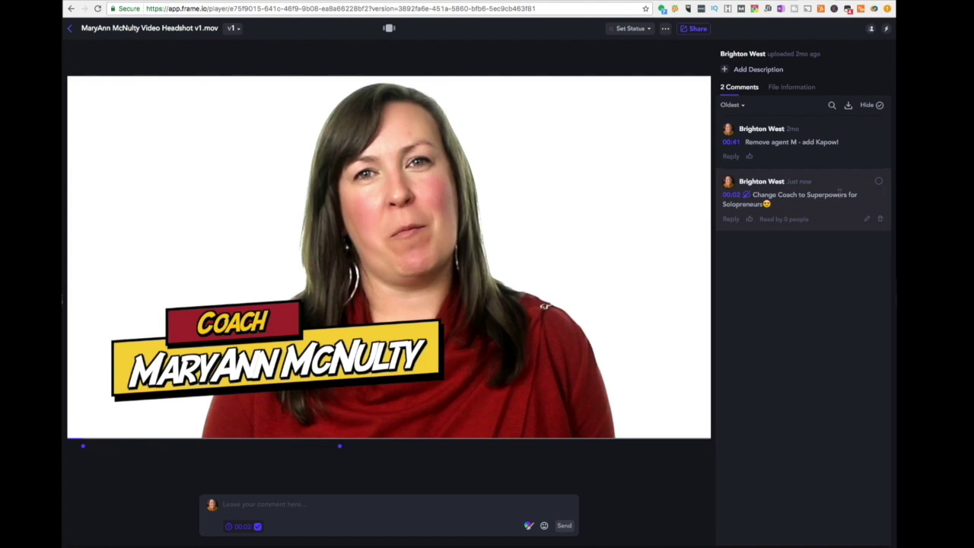
left_click(799, 204)
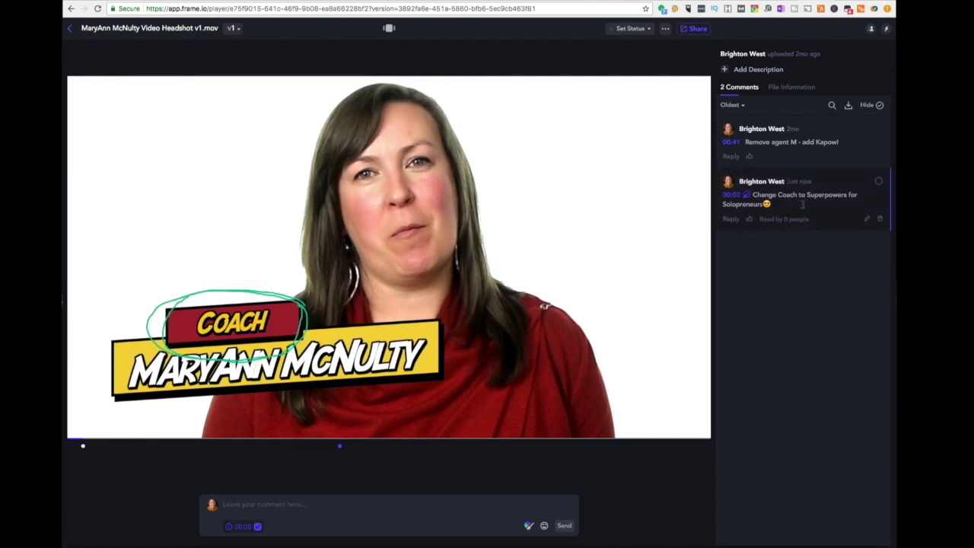
left_click(817, 142)
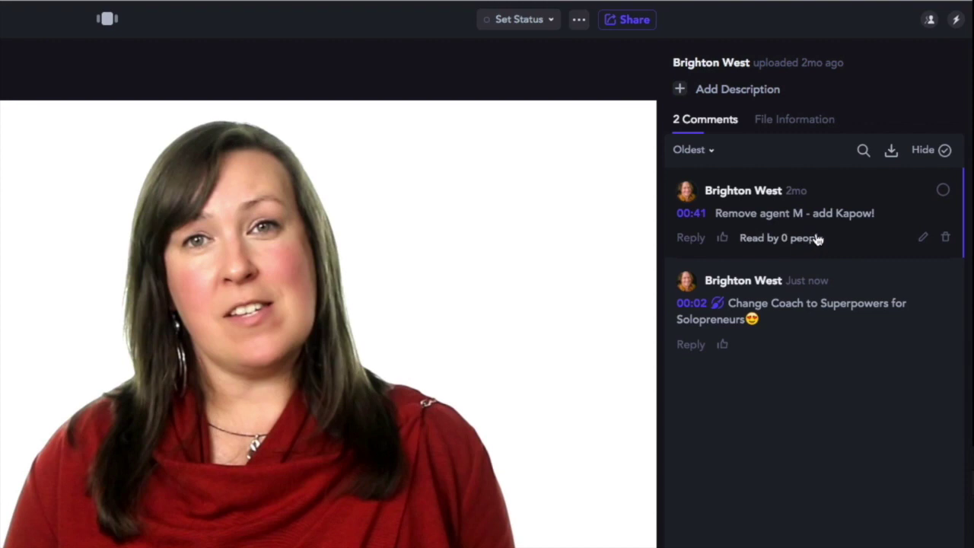
Step: Reply 'What do you mean?' under the Remove agent M comment
left_click(689, 239)
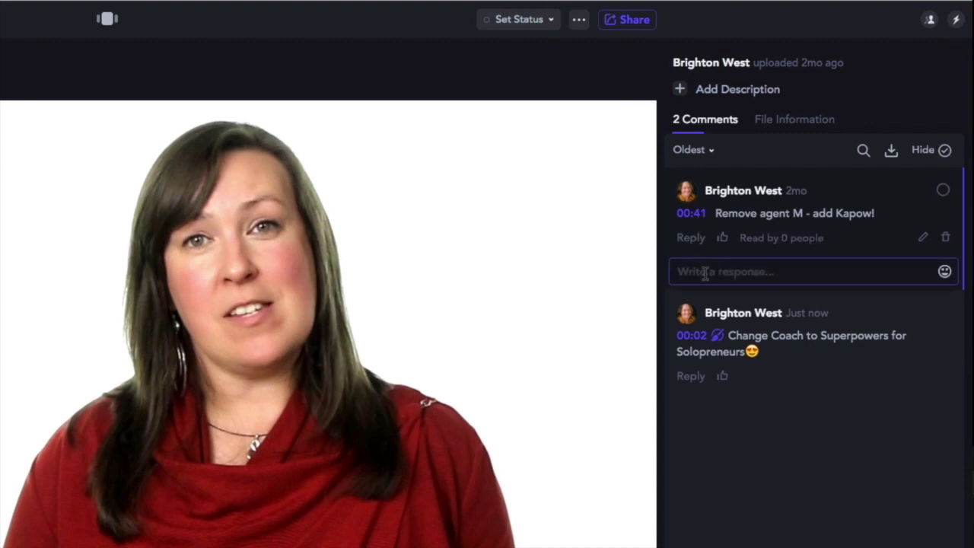
type("Got it-")
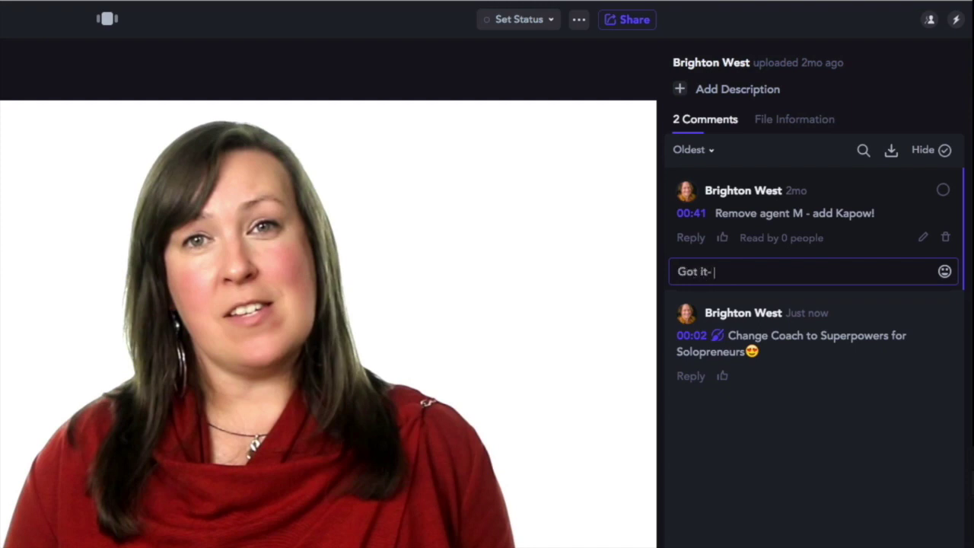
key("BackSpace")
key("BackSpace")
key("BackSpace")
key("BackSpace")
key("BackSpace")
key("BackSpace")
type("What do you mean?")
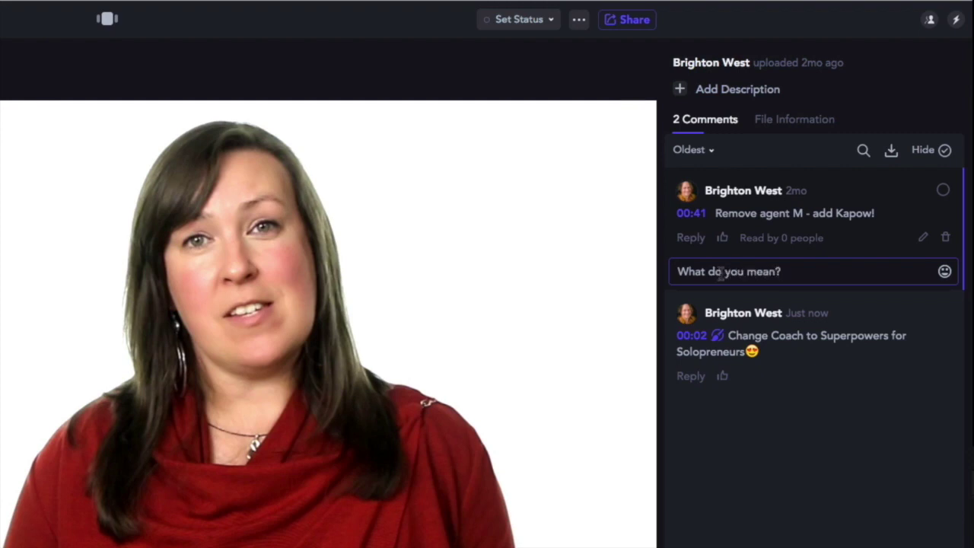
key("Return")
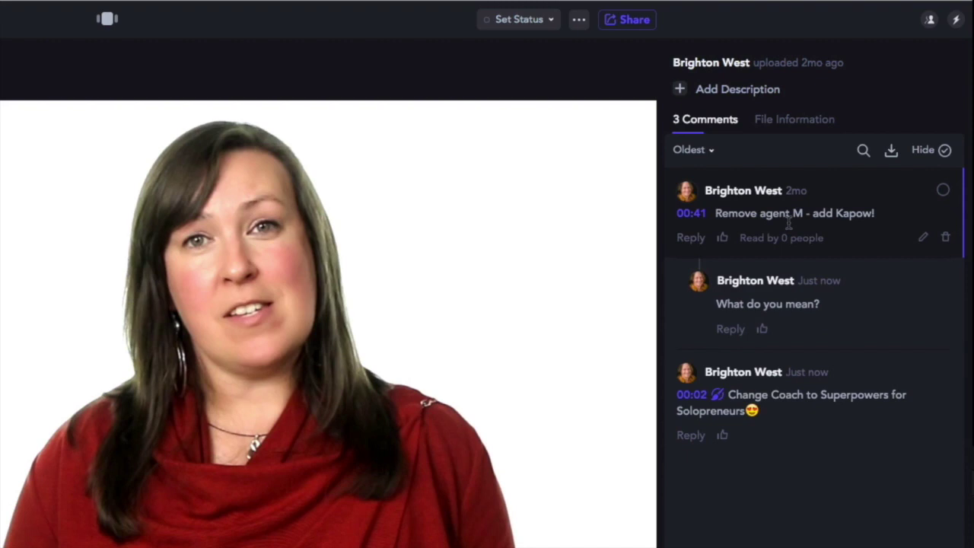
Step: Mark the Remove agent M and Change Coach comments complete, leaving the reply unedited
left_click(943, 192)
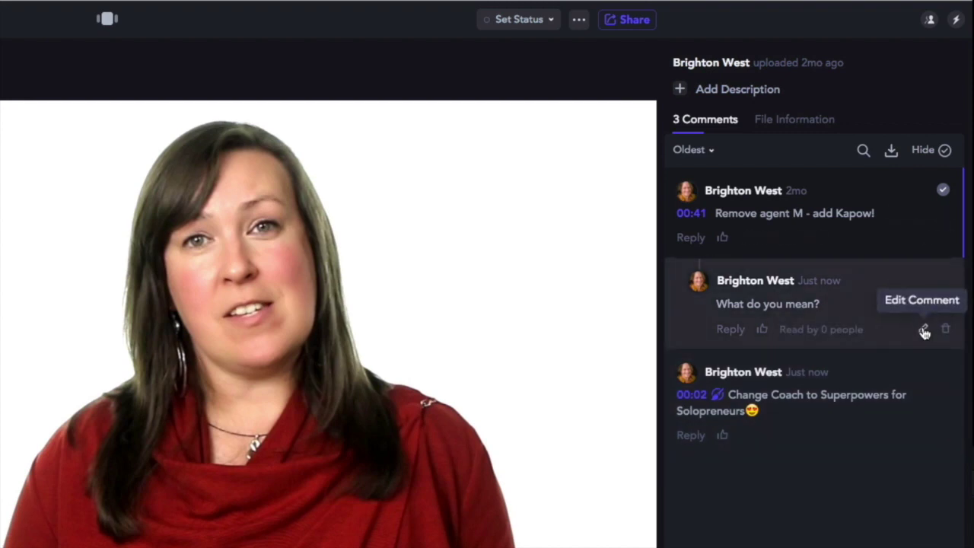
left_click(923, 328)
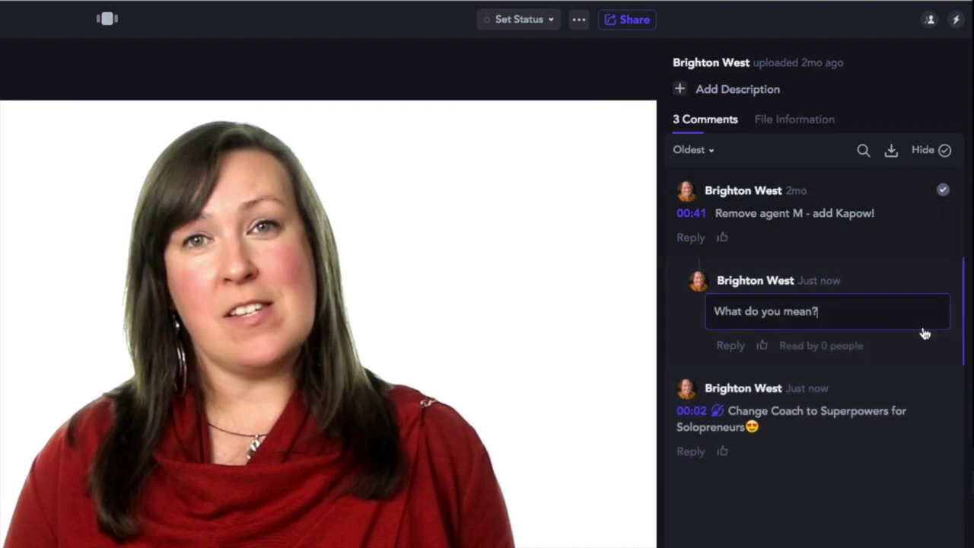
left_click(882, 430)
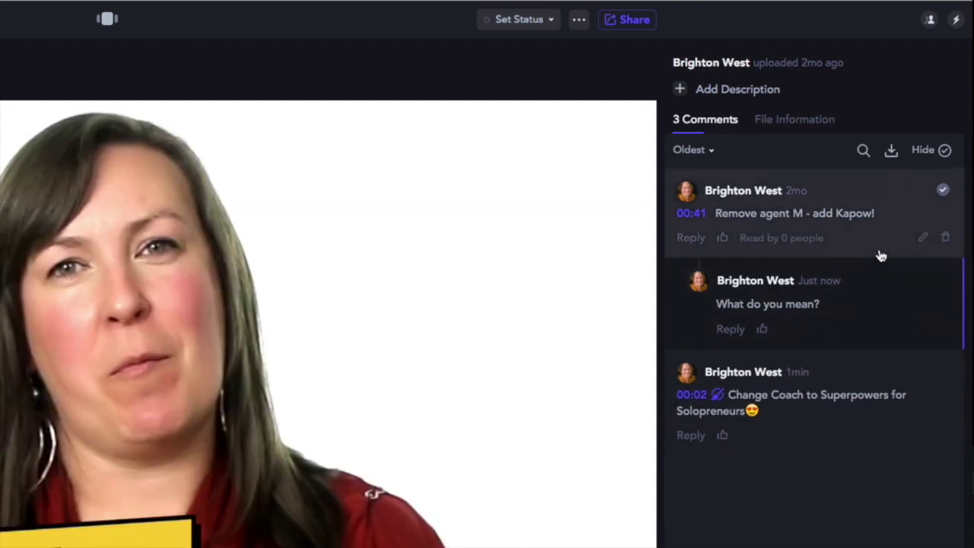
left_click(880, 256)
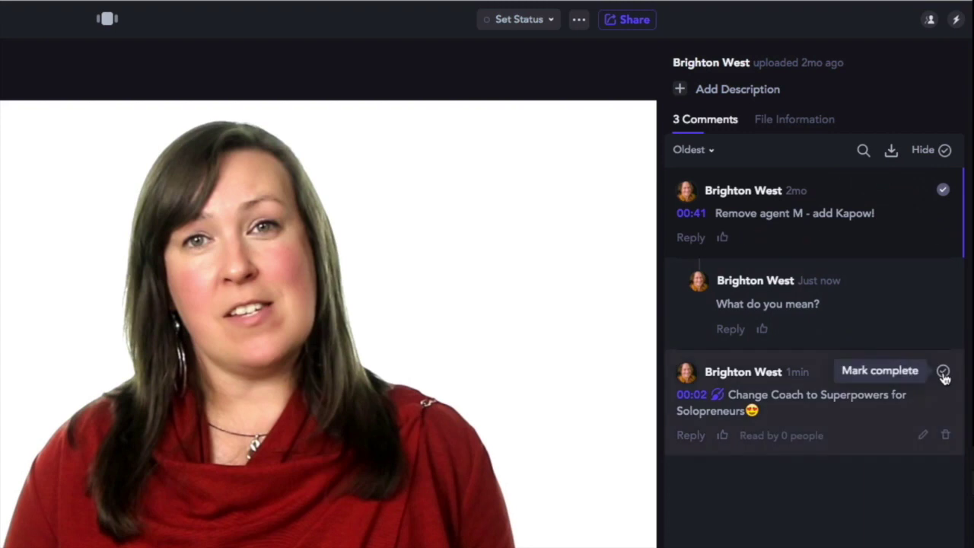
left_click(942, 376)
left_click(943, 372)
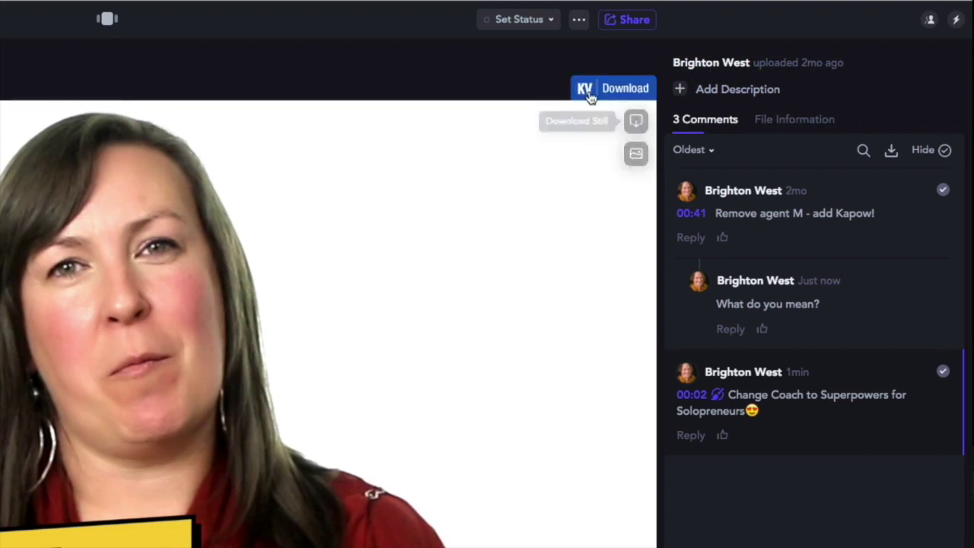
Step: Look over the review statuses and download resolutions, then display the video's Share choices
left_click(550, 21)
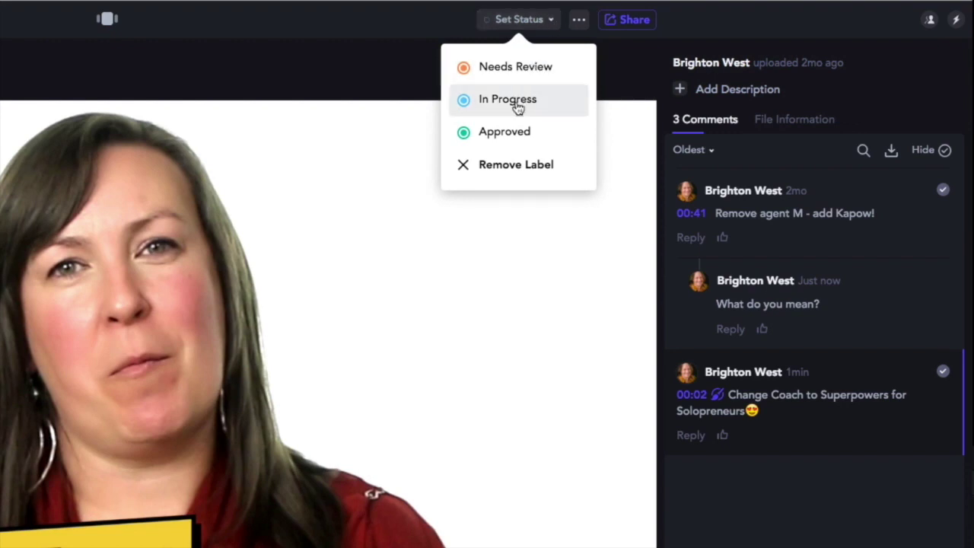
left_click(580, 23)
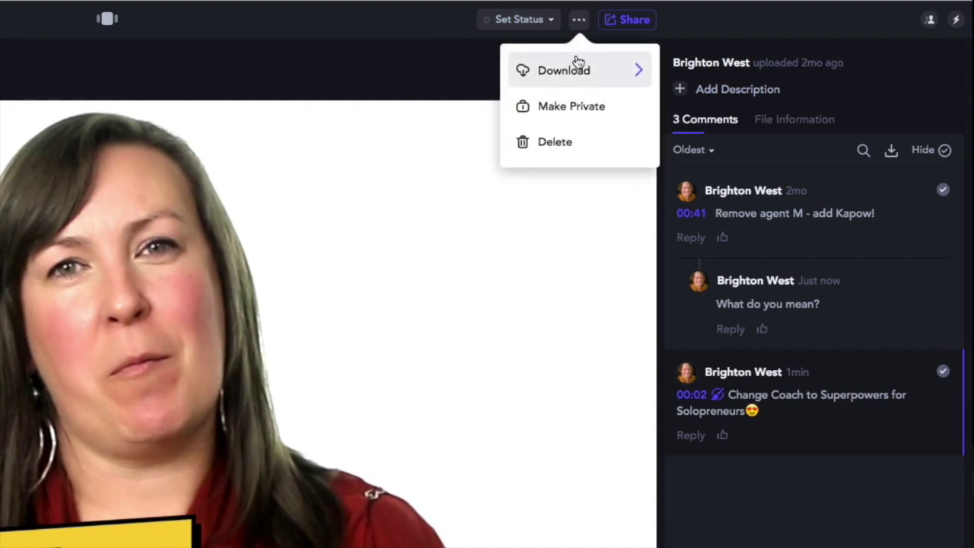
left_click(578, 69)
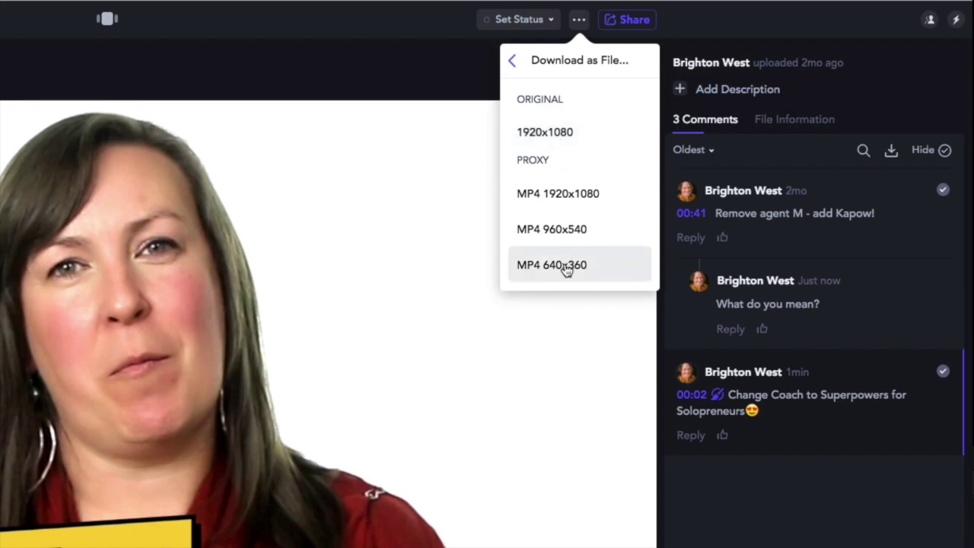
left_click(456, 59)
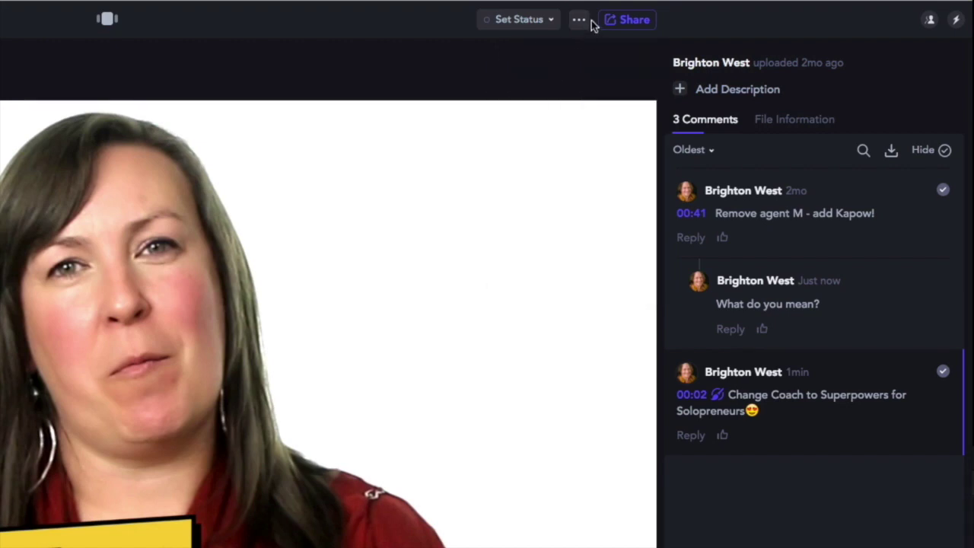
left_click(612, 21)
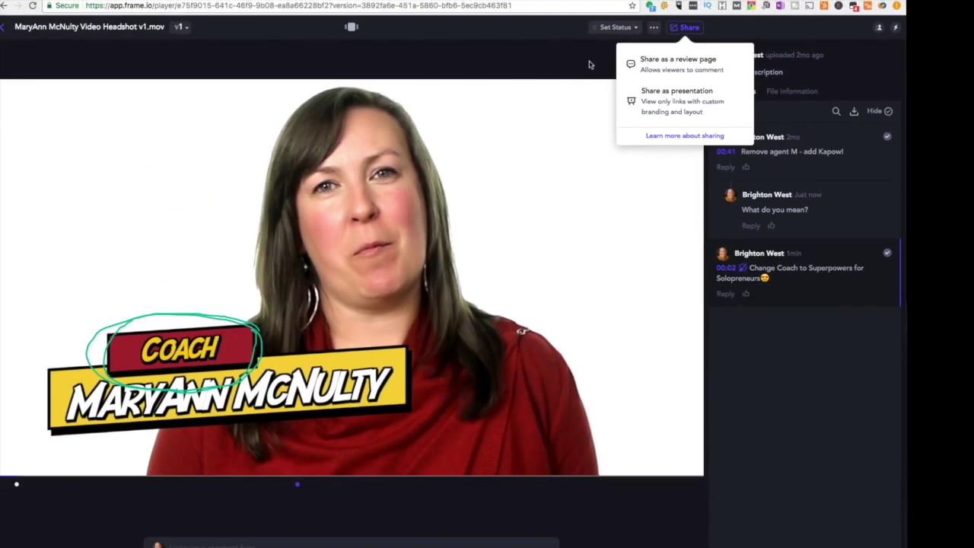
Step: Dismiss the sharing options and list the project's files and the video's versions, v2 and v1
left_click(486, 79)
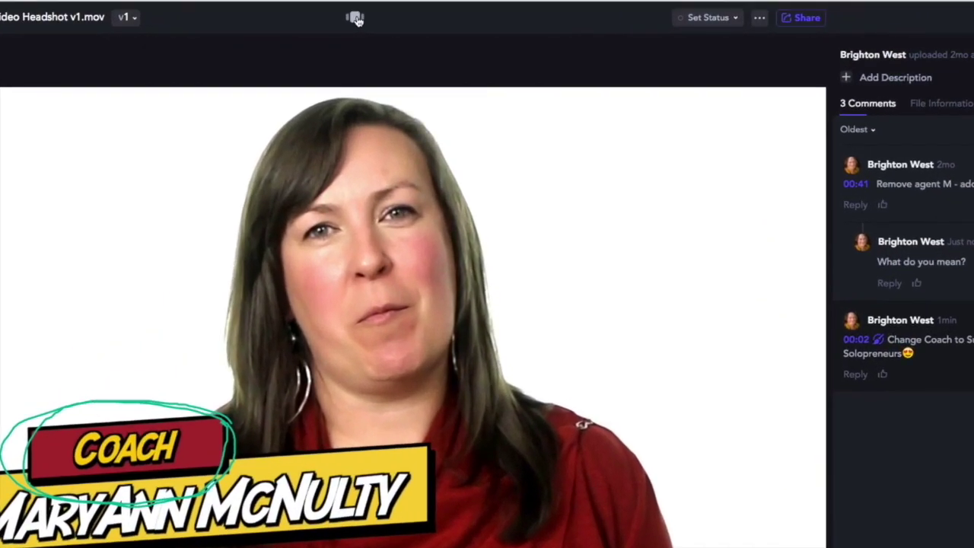
left_click(355, 17)
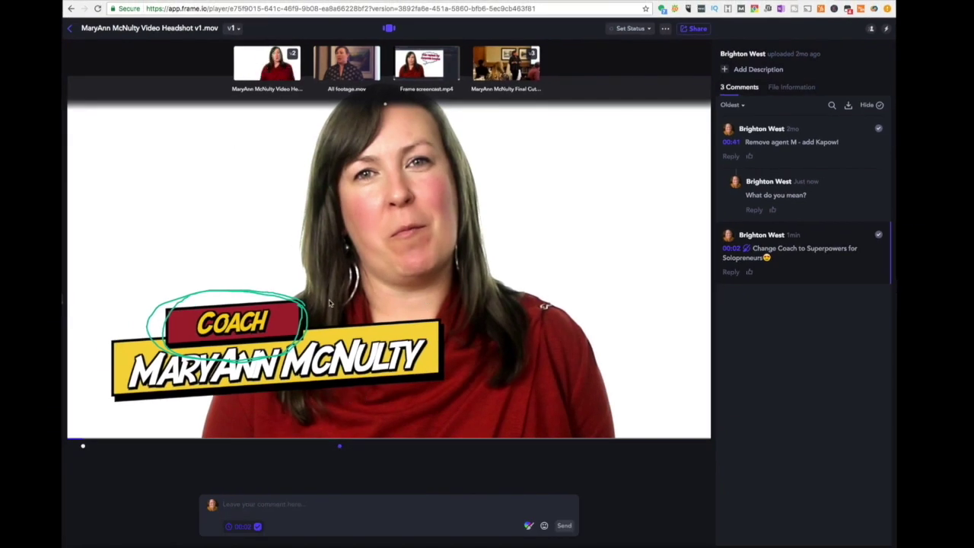
left_click(237, 29)
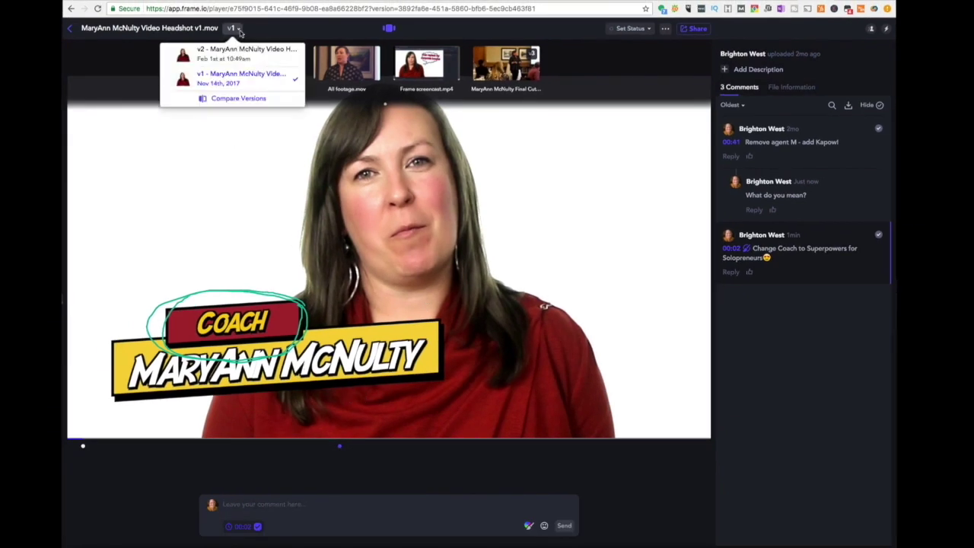
Step: Compare v1 and v2 side by side at 00:42, KAPOW graphic versus superhero artwork
left_click(239, 101)
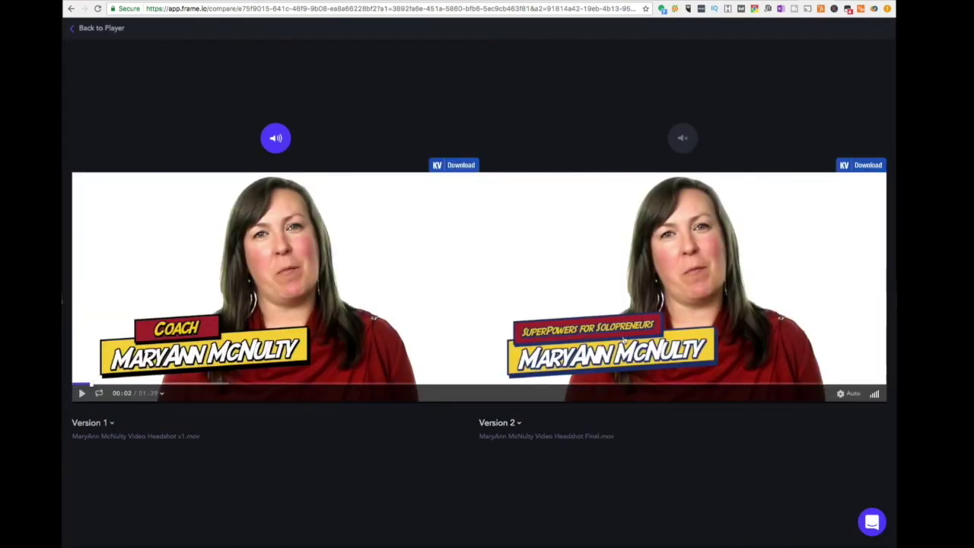
left_click_drag(251, 385, 424, 387)
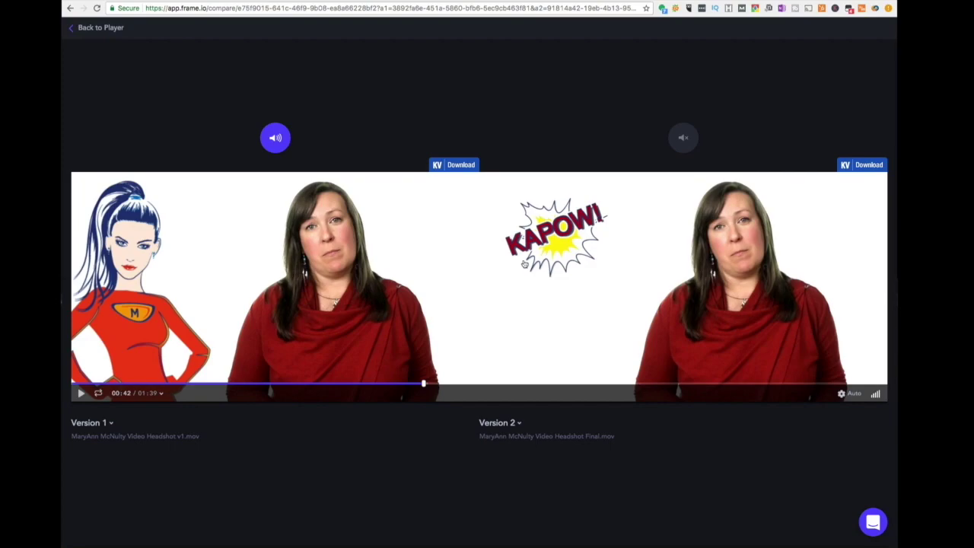